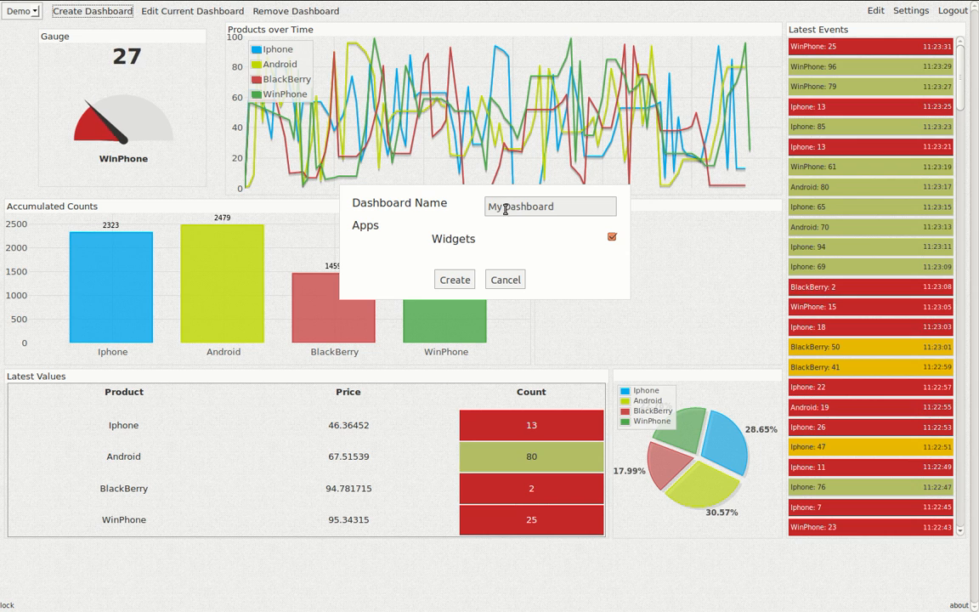
# Step: Trim the new dashboard's name to 'Dashboard' and create it with the Widgets app enabled
pyautogui.press('BackSpace')
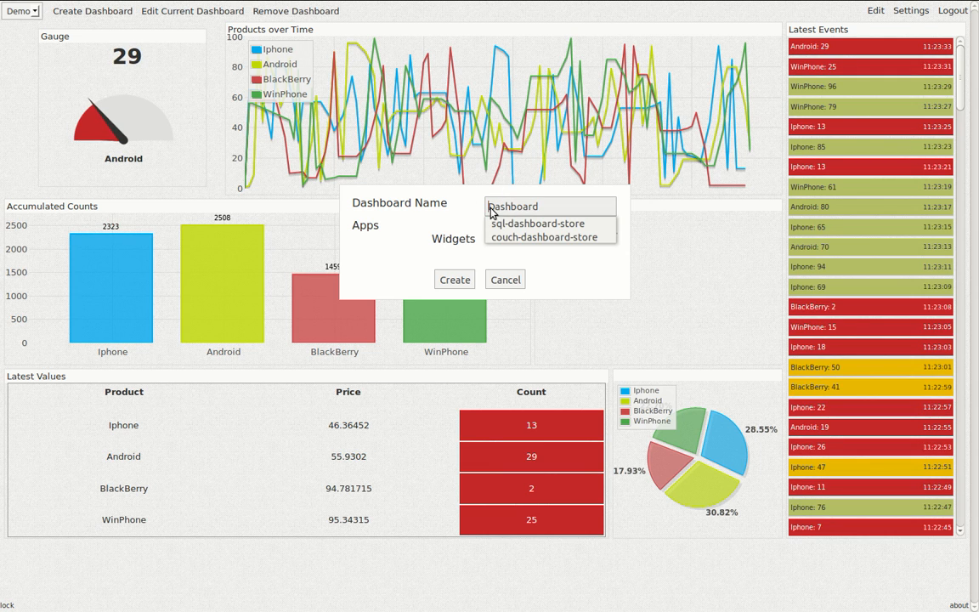
pyautogui.click(488, 211)
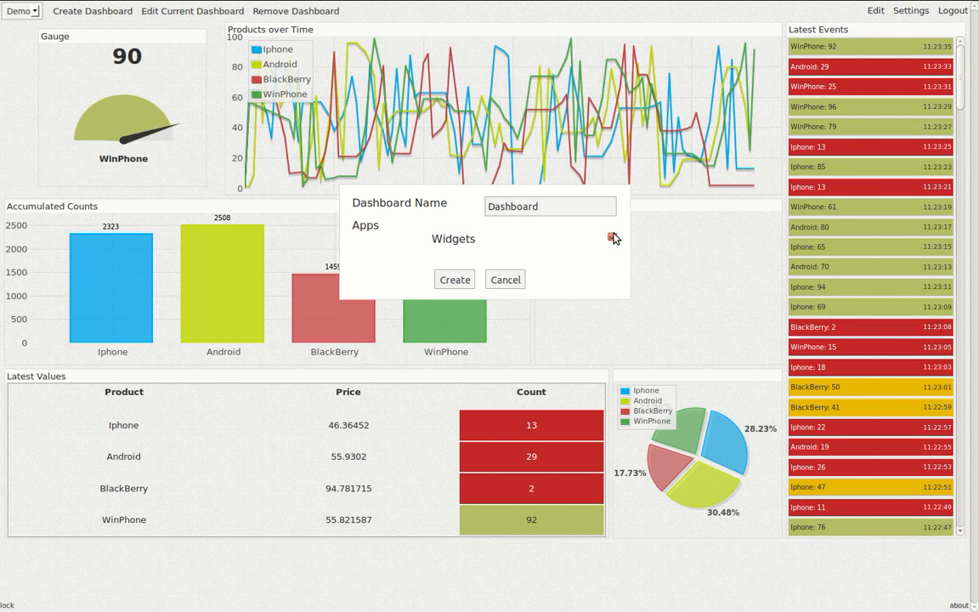
pyautogui.click(467, 279)
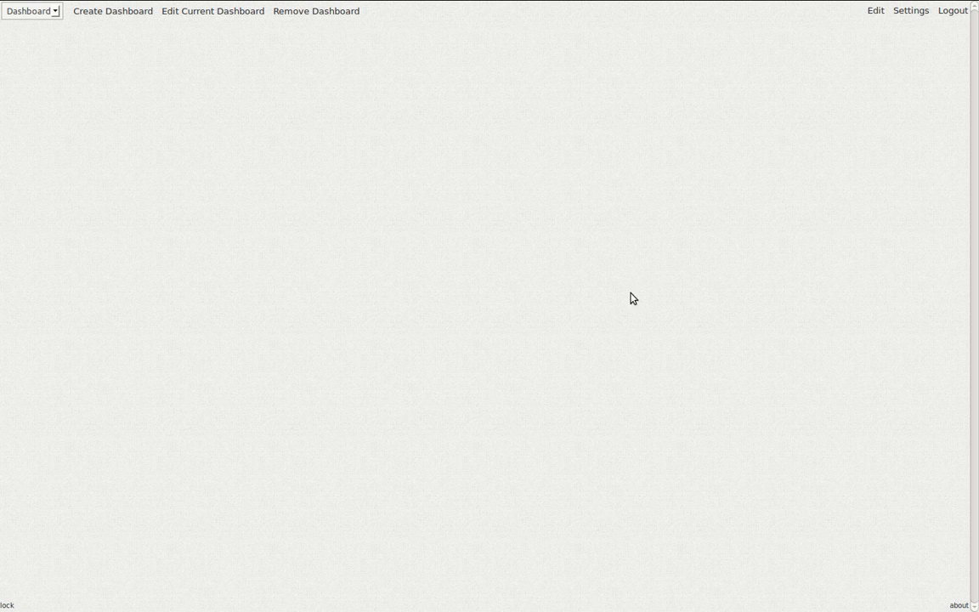
# Step: In the flow editor, place source 1, then add, rename and delete an extra Source node
pyautogui.click(875, 11)
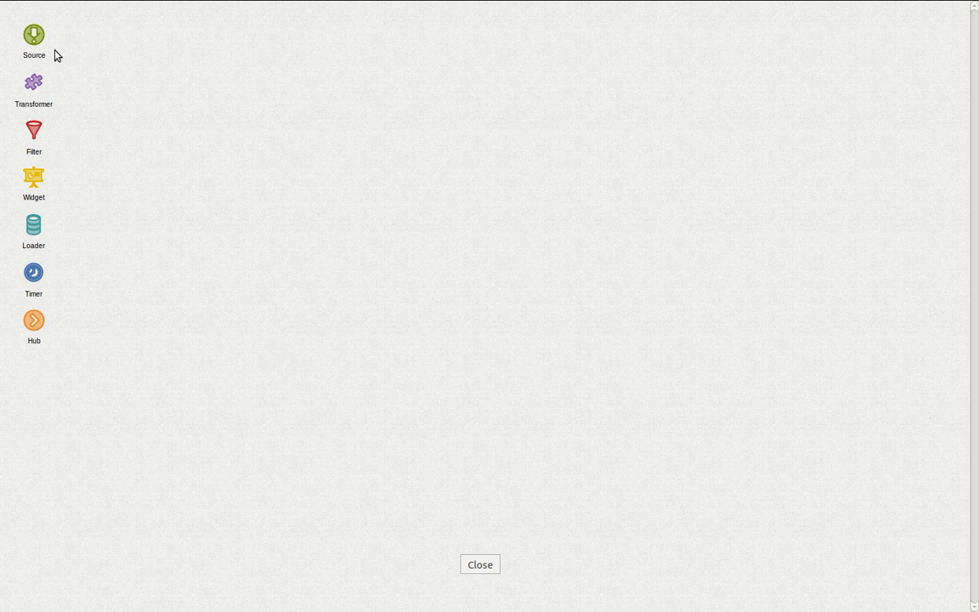
pyautogui.moveTo(35, 36); pyautogui.dragTo(175, 154)
pyautogui.moveTo(37, 32); pyautogui.dragTo(192, 68)
pyautogui.click(193, 98)
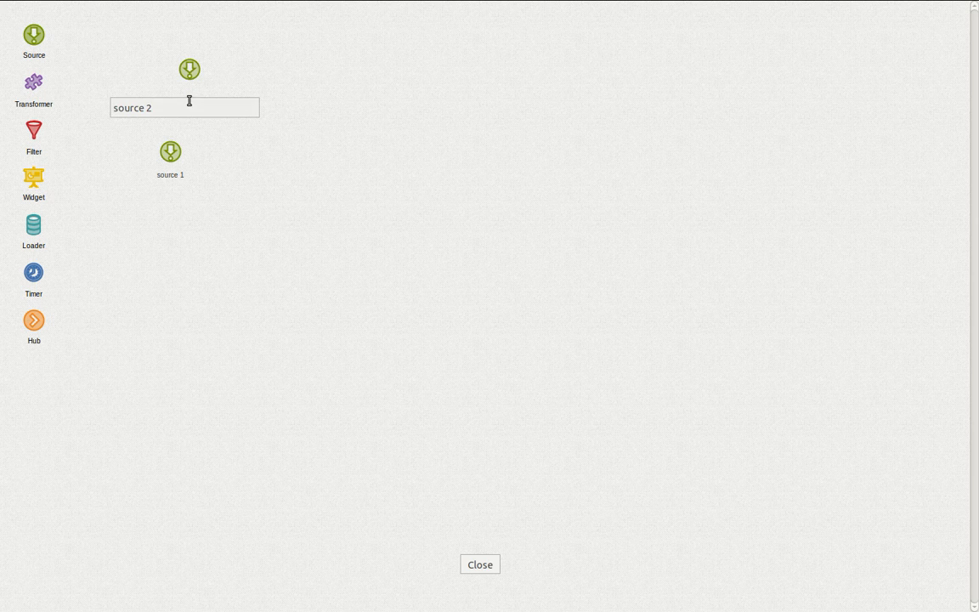
pyautogui.tripleClick(190, 101)
pyautogui.write('Source')
pyautogui.press('Return')
pyautogui.click(190, 69)
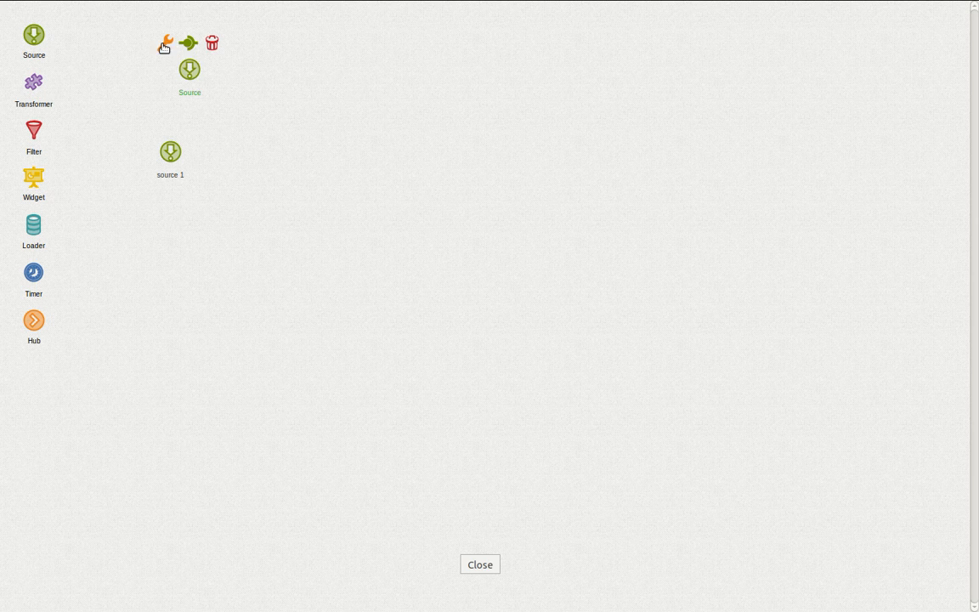
pyautogui.click(212, 44)
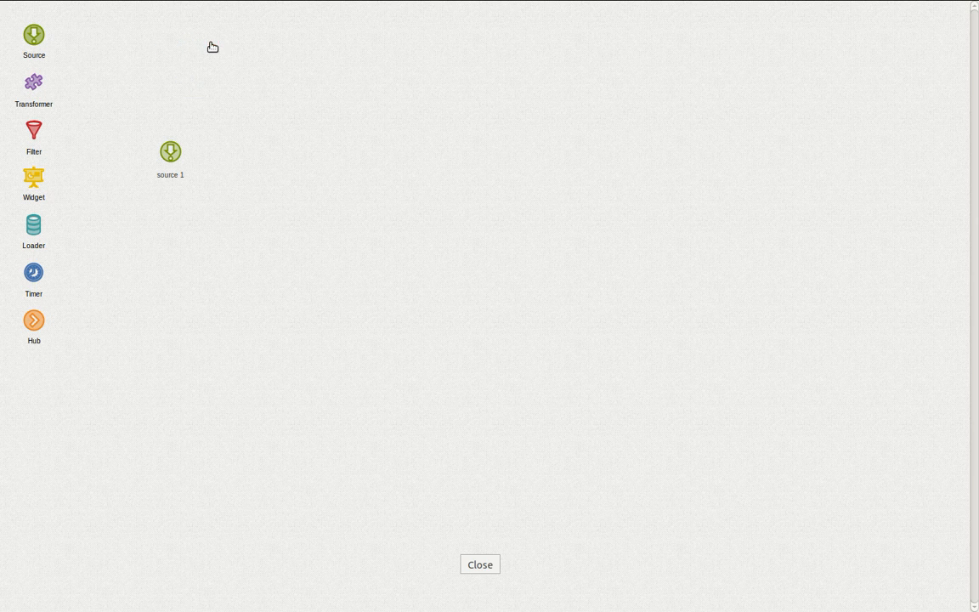
# Step: Set source 1's type to Sample Event Source
pyautogui.rightClick(175, 152)
pyautogui.click(156, 132)
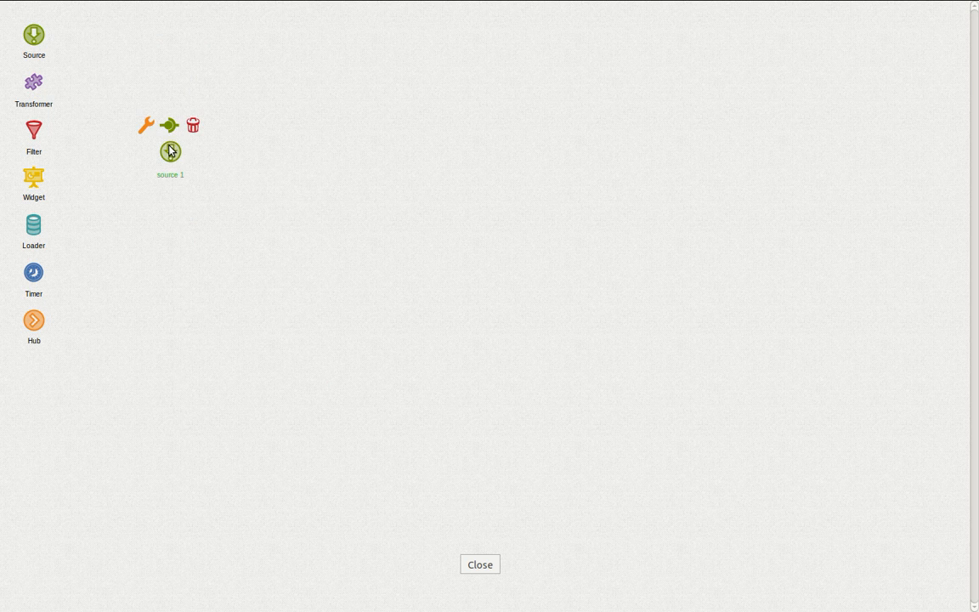
pyautogui.click(146, 128)
pyautogui.click(573, 209)
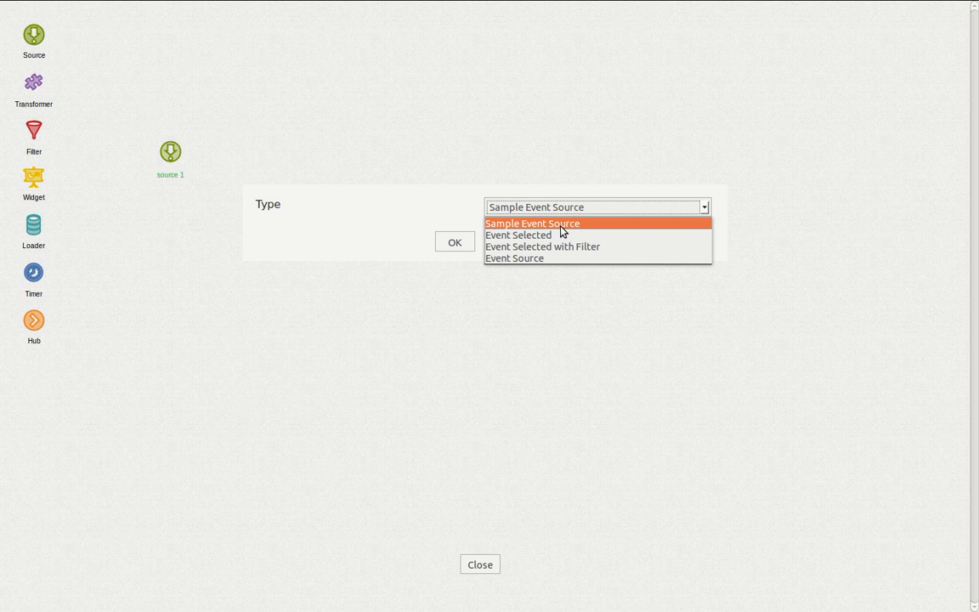
pyautogui.click(560, 224)
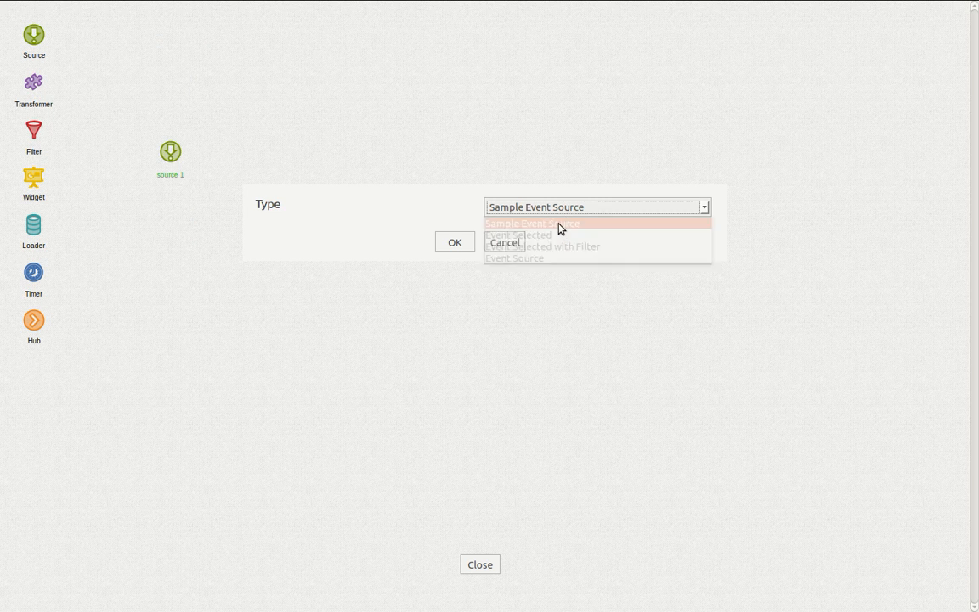
pyautogui.click(466, 247)
# Step: Set source 1's channel to mychannel, enter the user's username, and save
pyautogui.click(519, 207)
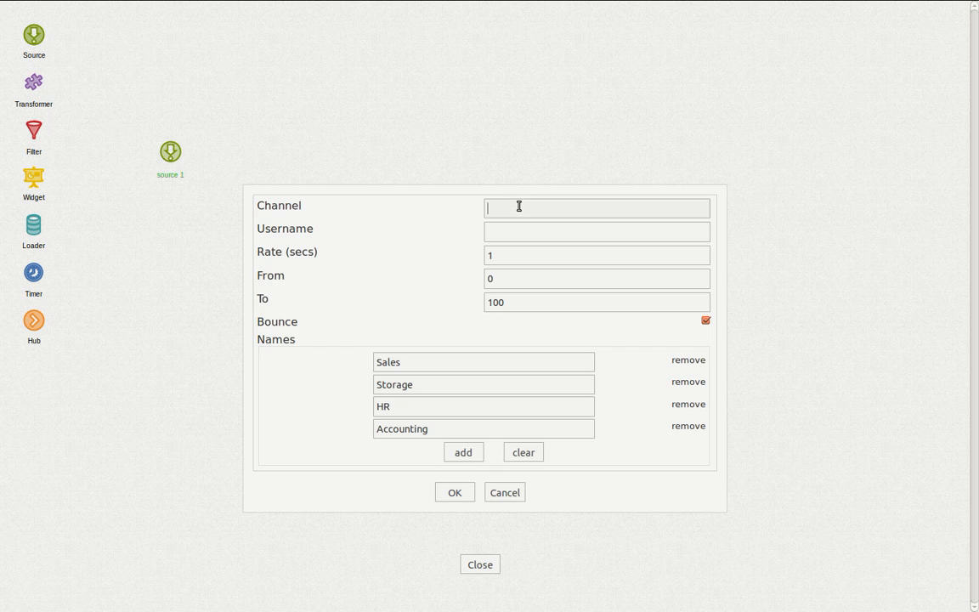
pyautogui.write('mychannel')
pyautogui.press('Tab')
pyautogui.write('marianoguerra')
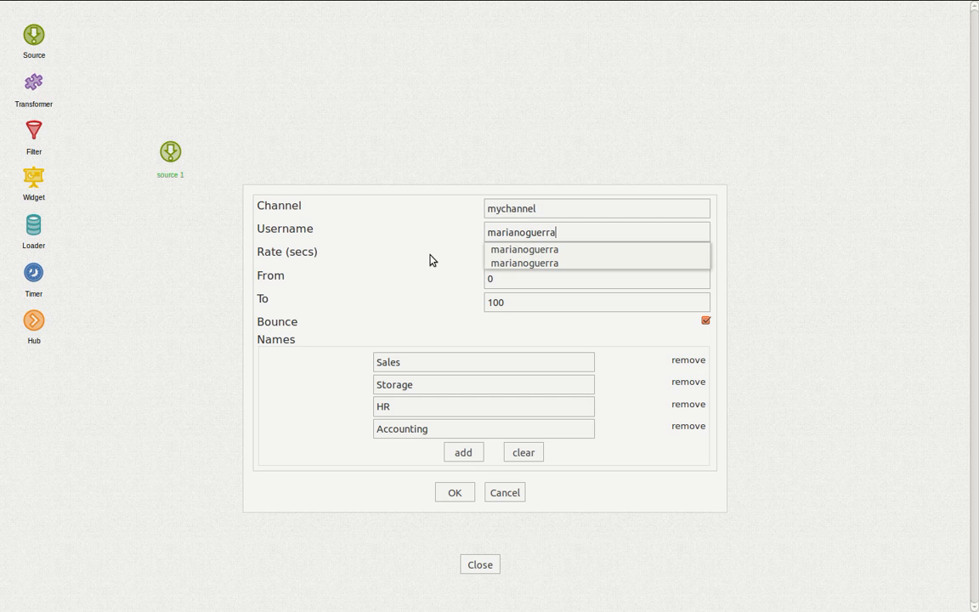
pyautogui.press('Tab')
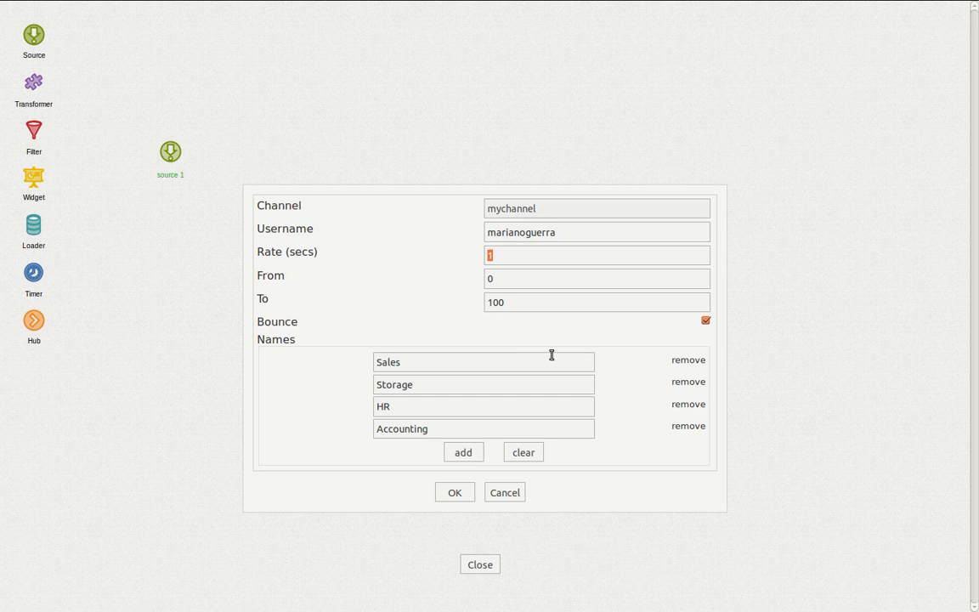
pyautogui.click(456, 493)
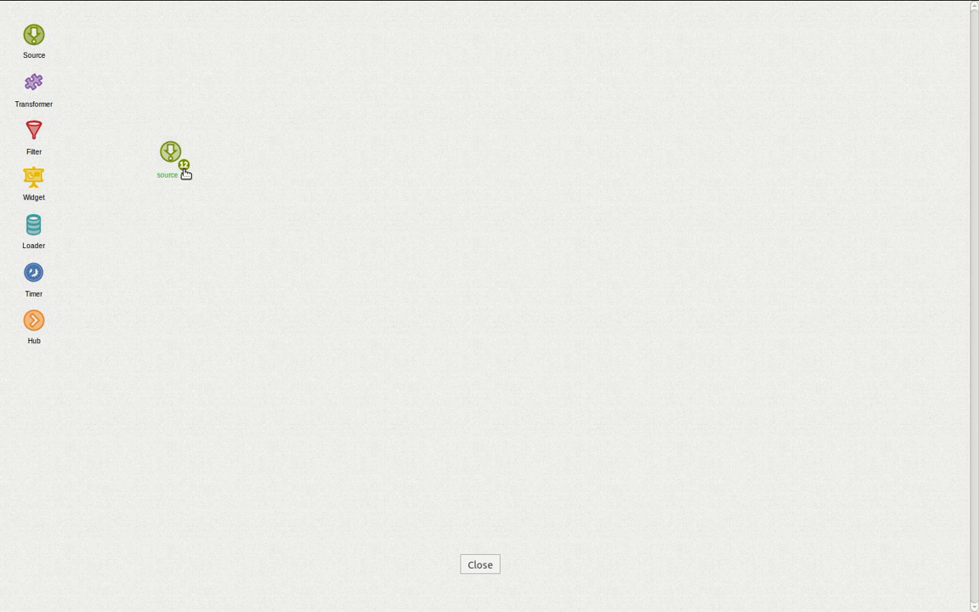
# Step: Inspect source 1's emitted JSON events, then place transformer 3 to its right
pyautogui.moveTo(185, 170)
pyautogui.click(185, 167)
pyautogui.moveTo(325, 206); pyautogui.dragTo(391, 132)
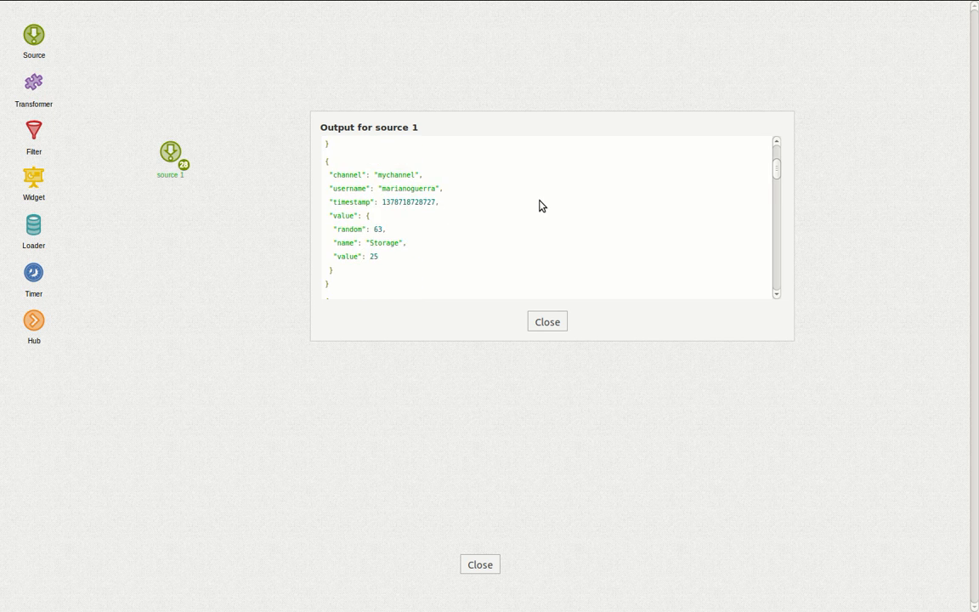
pyautogui.click(544, 320)
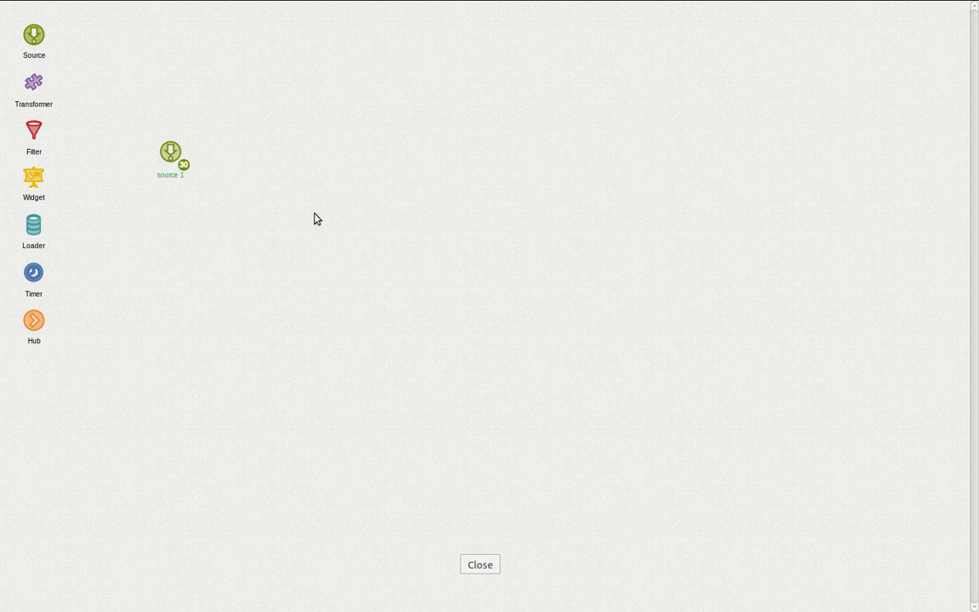
pyautogui.moveTo(34, 82); pyautogui.dragTo(252, 151)
# Step: Connect source 1's output to transformer 3
pyautogui.click(178, 150)
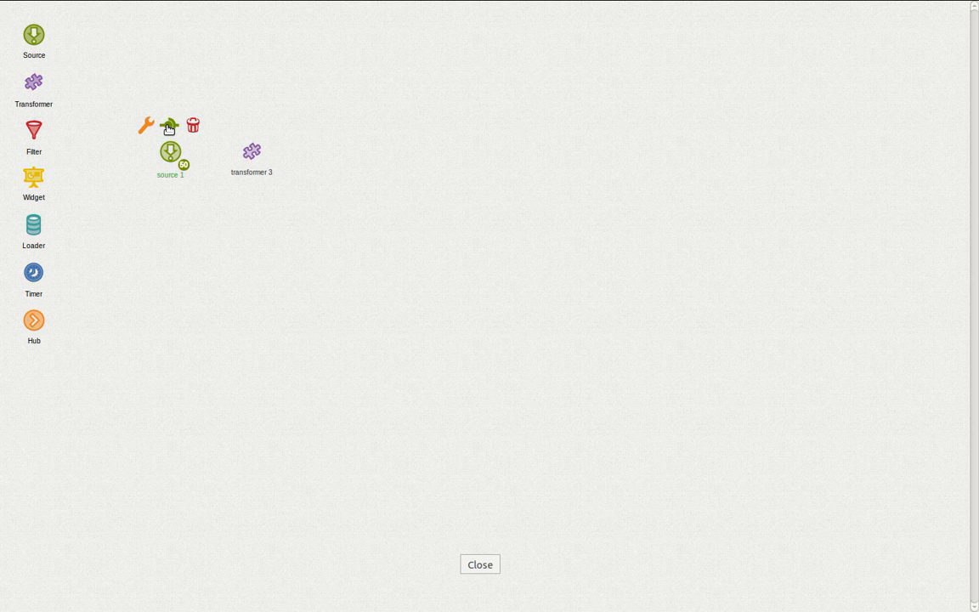
pyautogui.moveTo(170, 126); pyautogui.dragTo(253, 151)
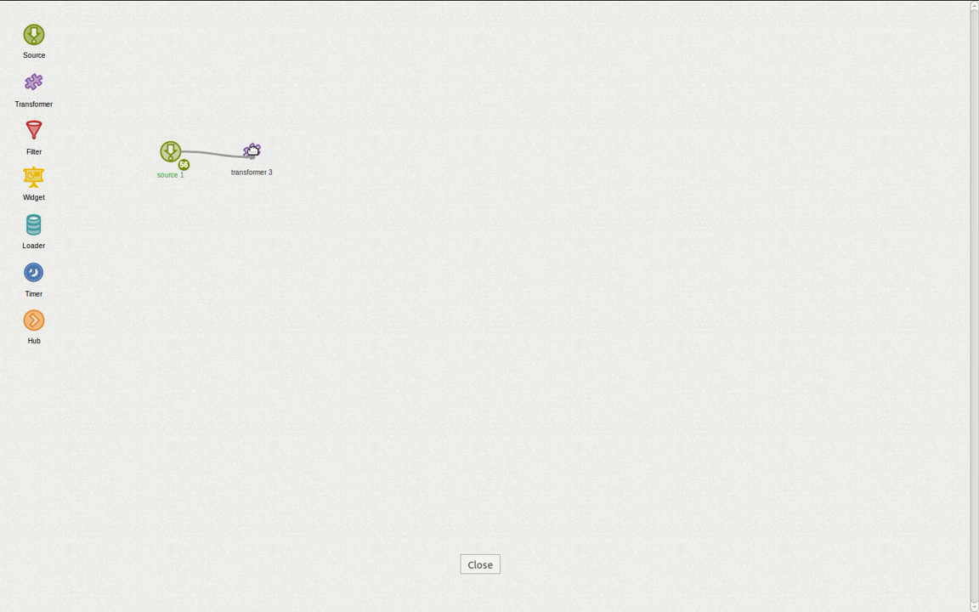
pyautogui.moveTo(252, 151); pyautogui.dragTo(253, 151)
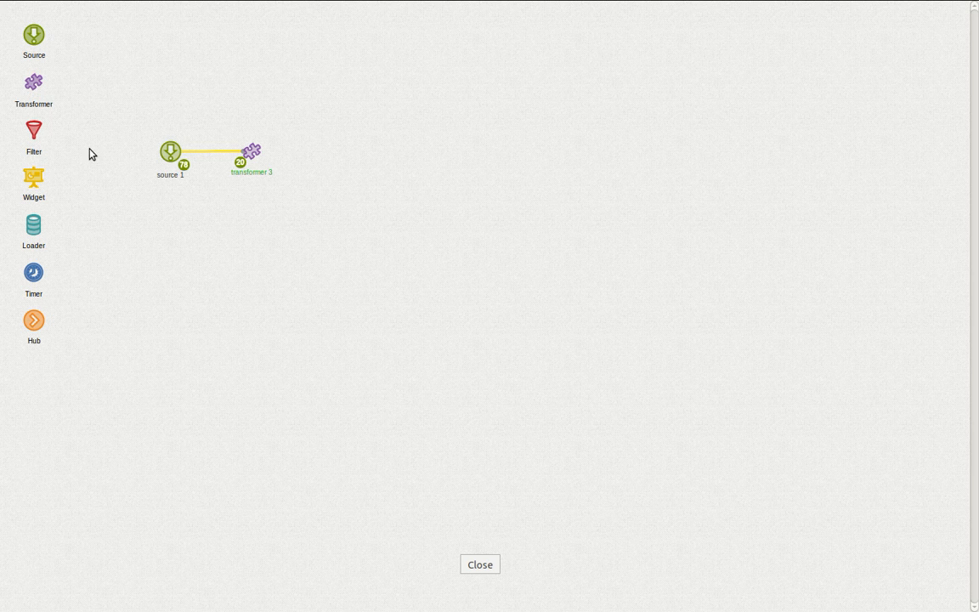
# Step: Place filter 4 to the right of transformer 3
pyautogui.moveTo(37, 128); pyautogui.dragTo(343, 146)
pyautogui.rightClick(251, 151)
pyautogui.press('Escape')
pyautogui.click(249, 152)
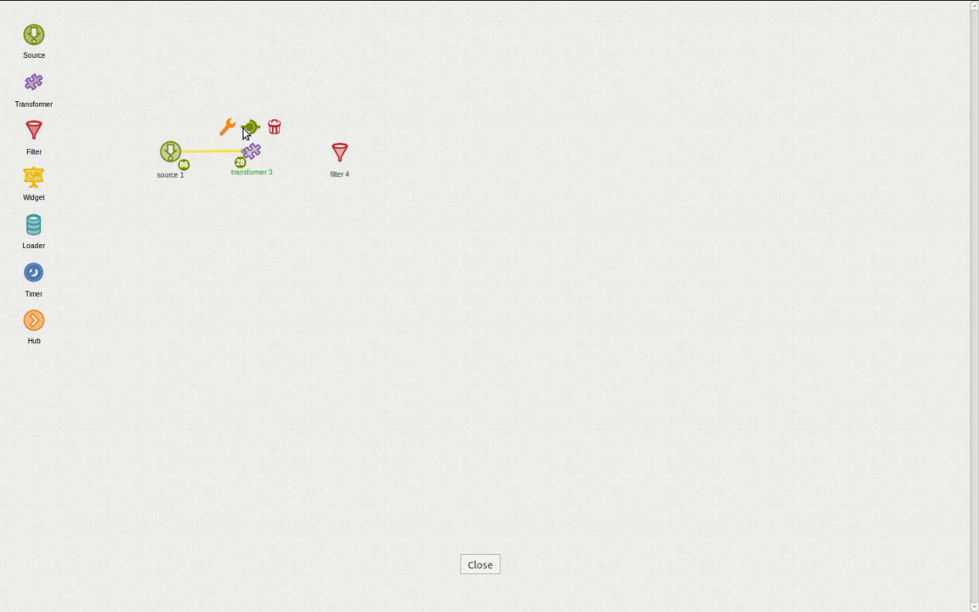
pyautogui.click(226, 129)
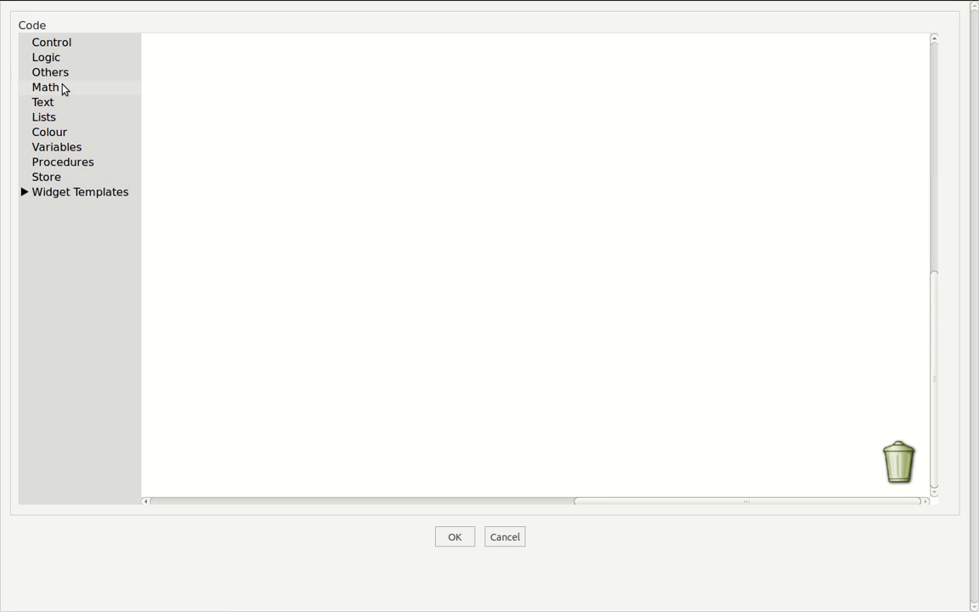
pyautogui.click(52, 47)
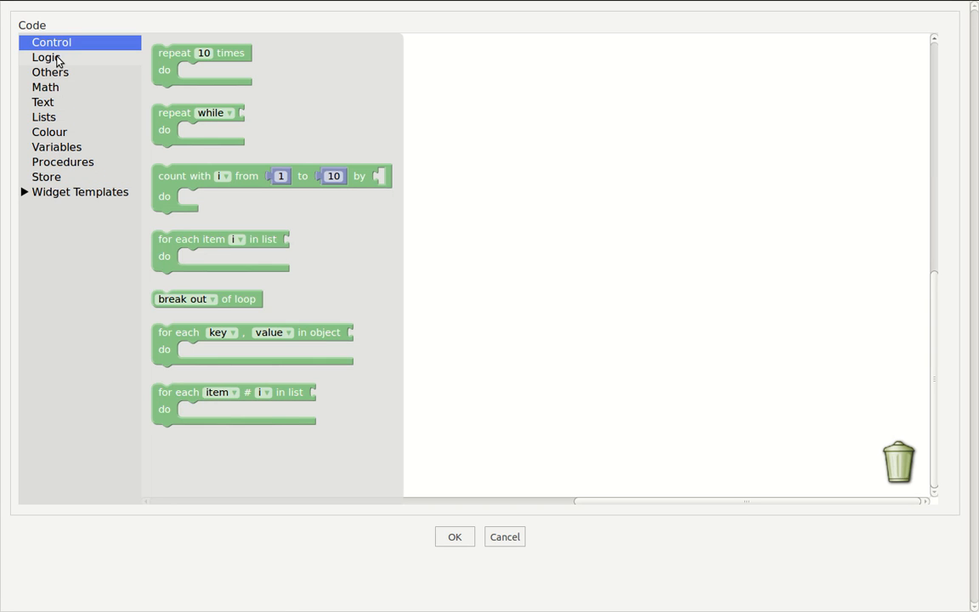
pyautogui.click(55, 59)
pyautogui.click(55, 74)
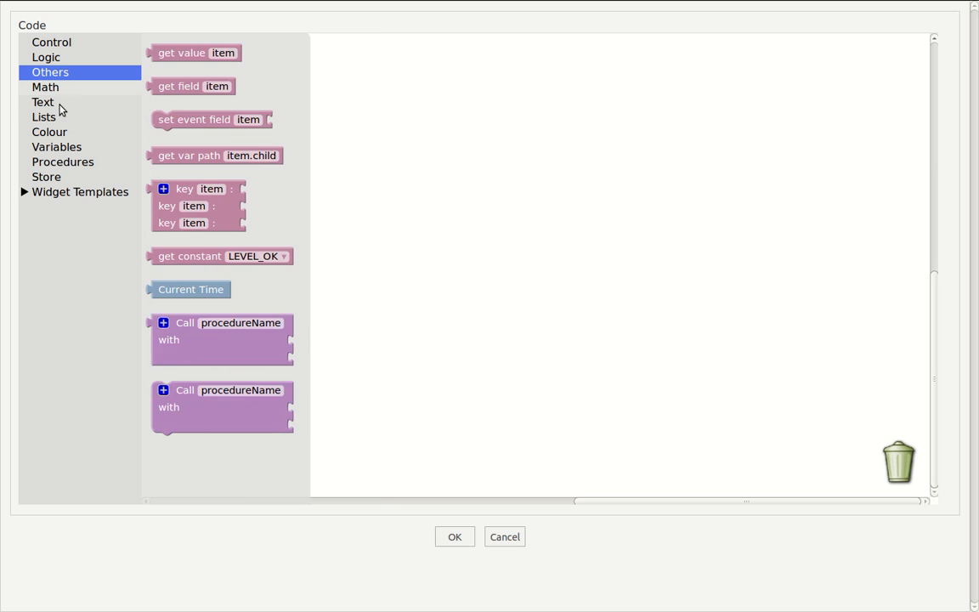
pyautogui.click(54, 88)
pyautogui.click(56, 103)
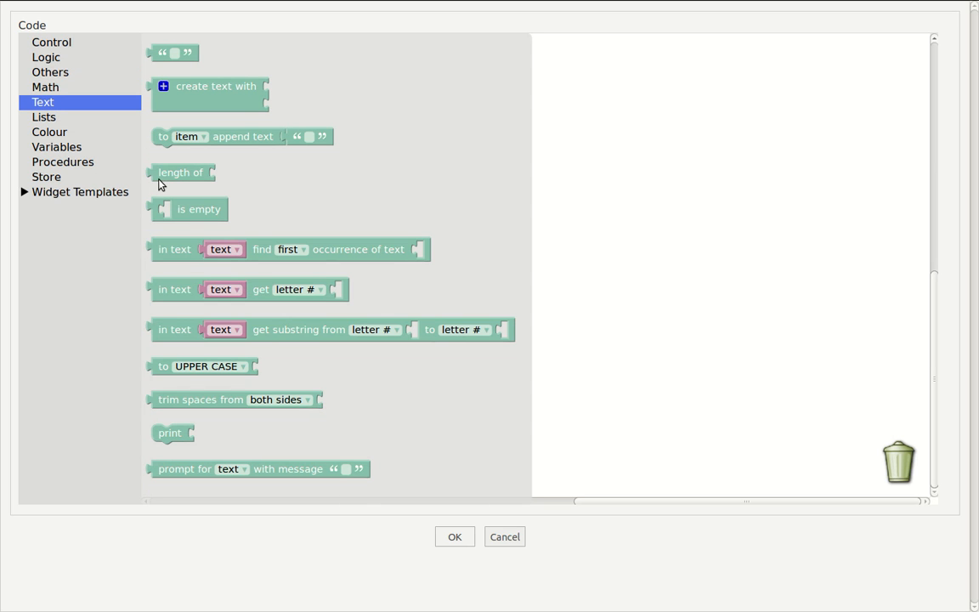
pyautogui.click(505, 538)
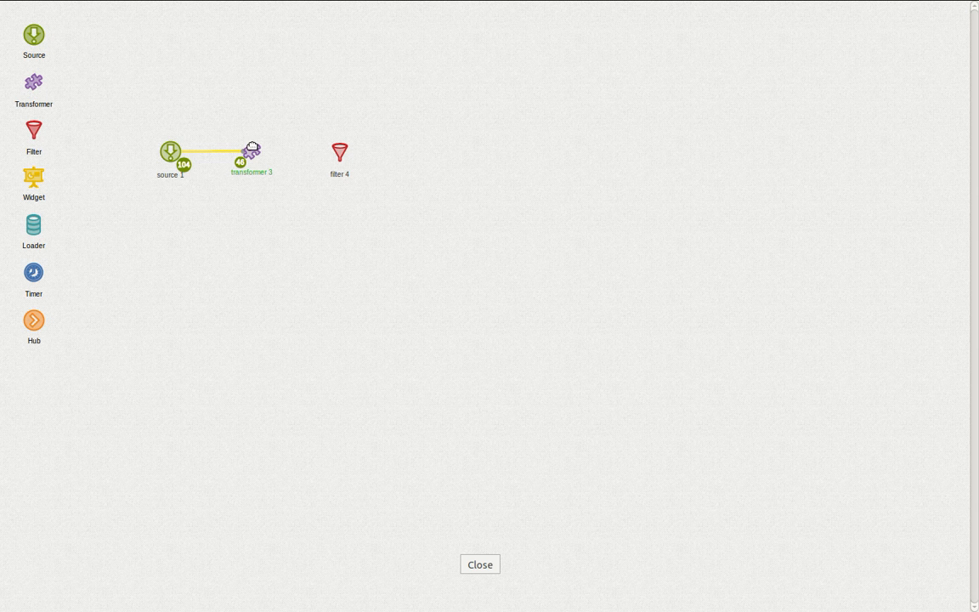
# Step: Drag a connection from transformer 3 to filter 4, completing the source 1 → transformer 3 → filter 4 chain
pyautogui.moveTo(253, 148)
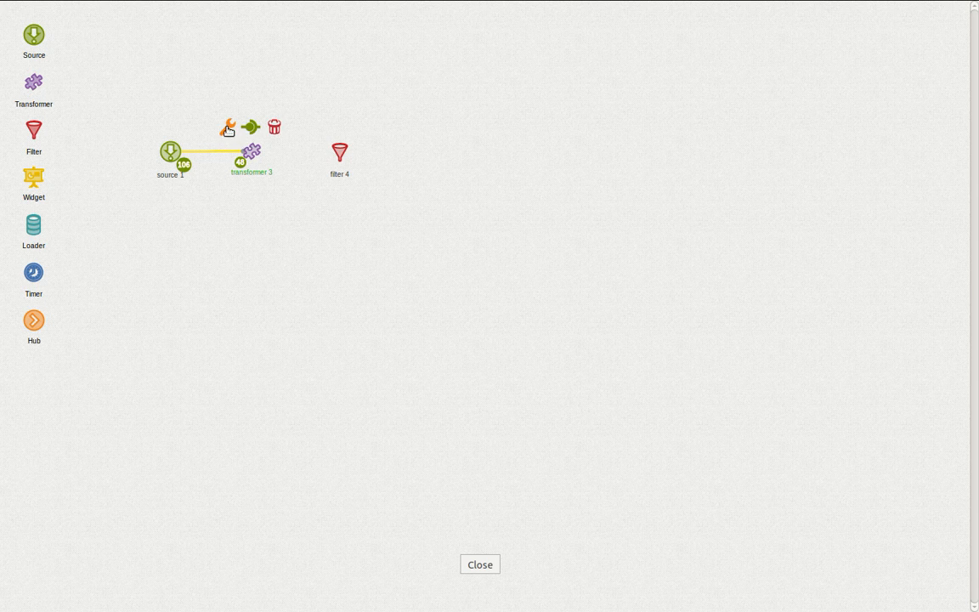
pyautogui.moveTo(251, 128); pyautogui.dragTo(339, 150)
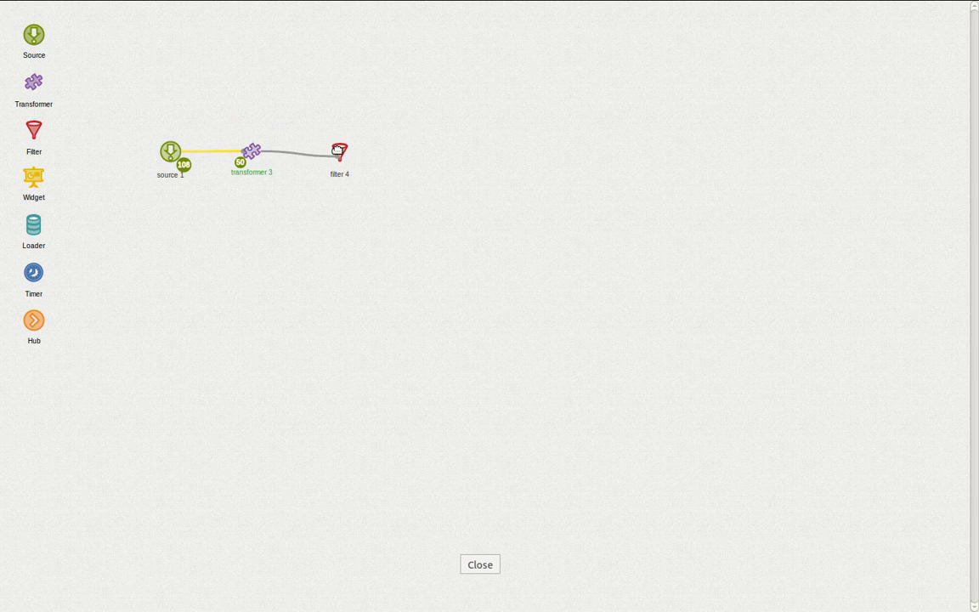
pyautogui.click(251, 151)
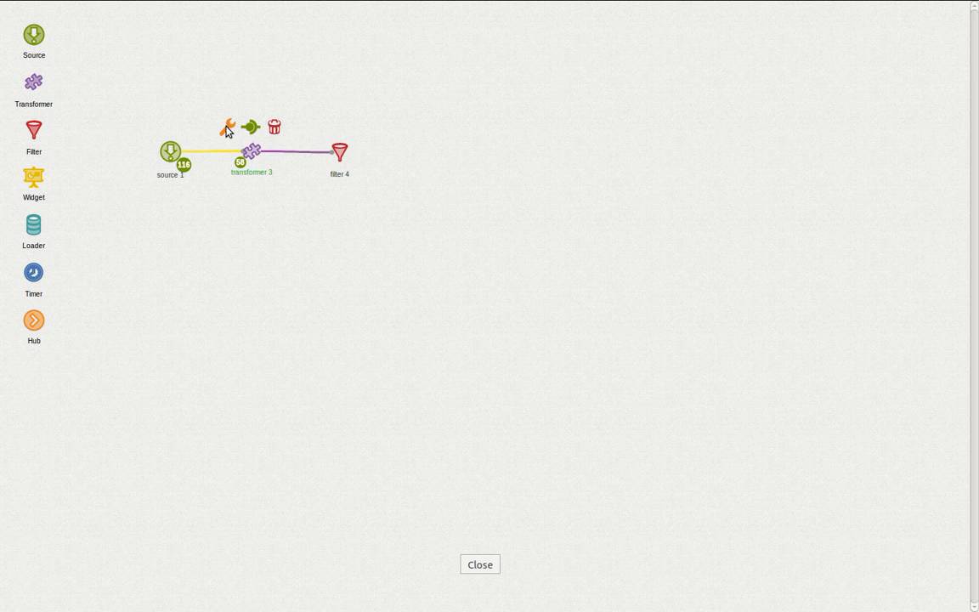
# Step: Add the Widget Templates Set Value block to transformer 3's code so it sets val from a named field
pyautogui.click(228, 128)
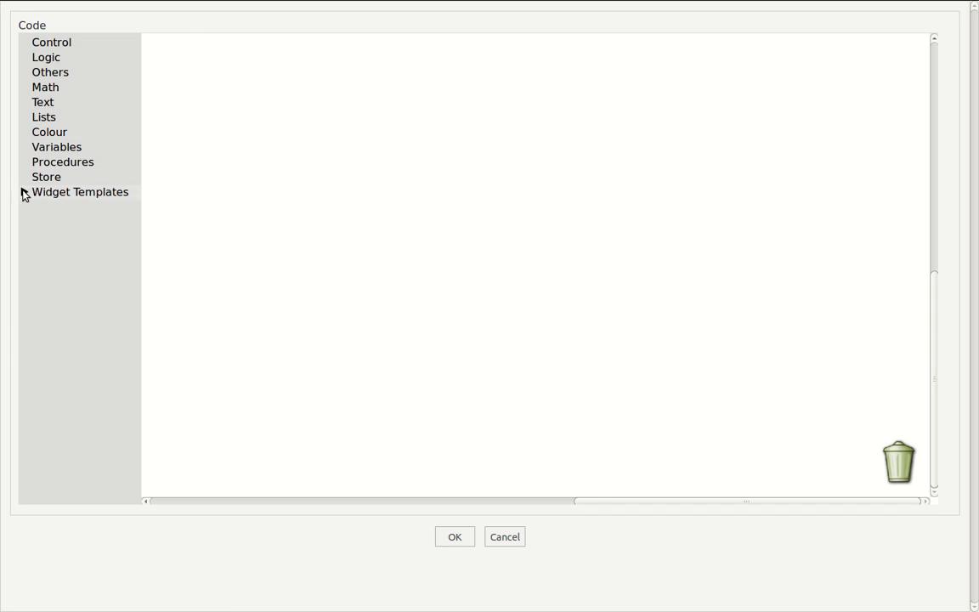
pyautogui.click(23, 192)
pyautogui.click(78, 207)
pyautogui.click(225, 51)
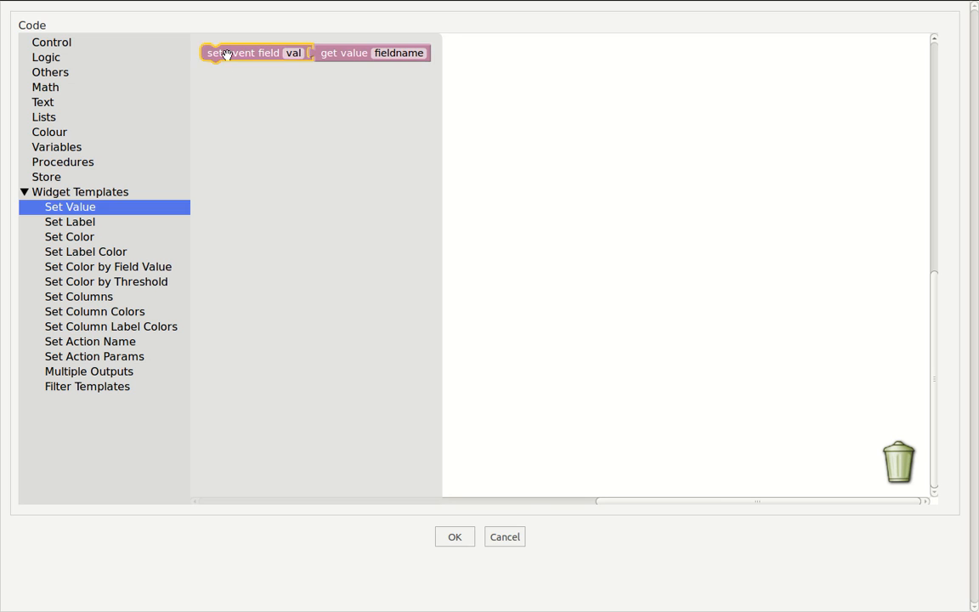
pyautogui.click(466, 538)
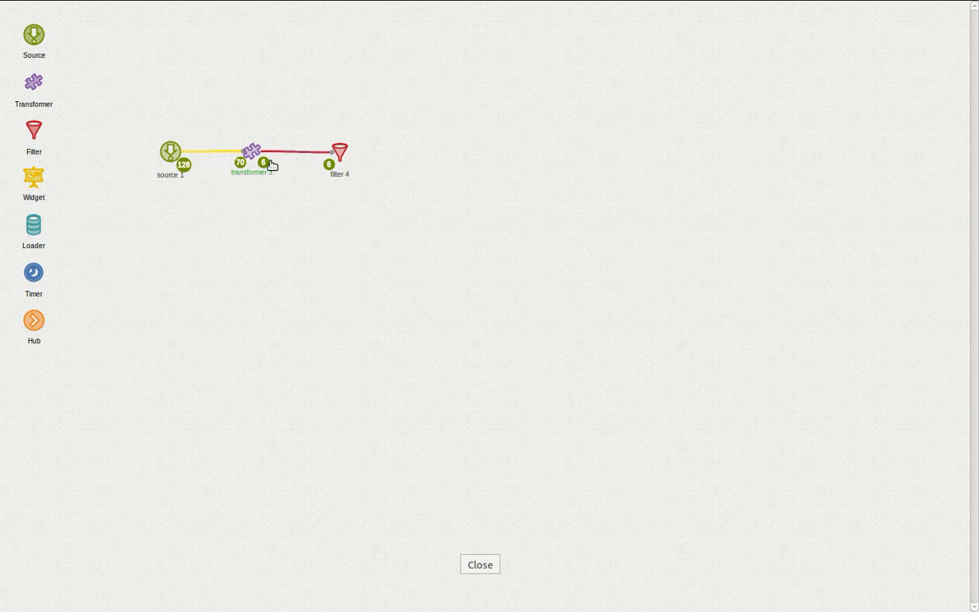
pyautogui.click(264, 164)
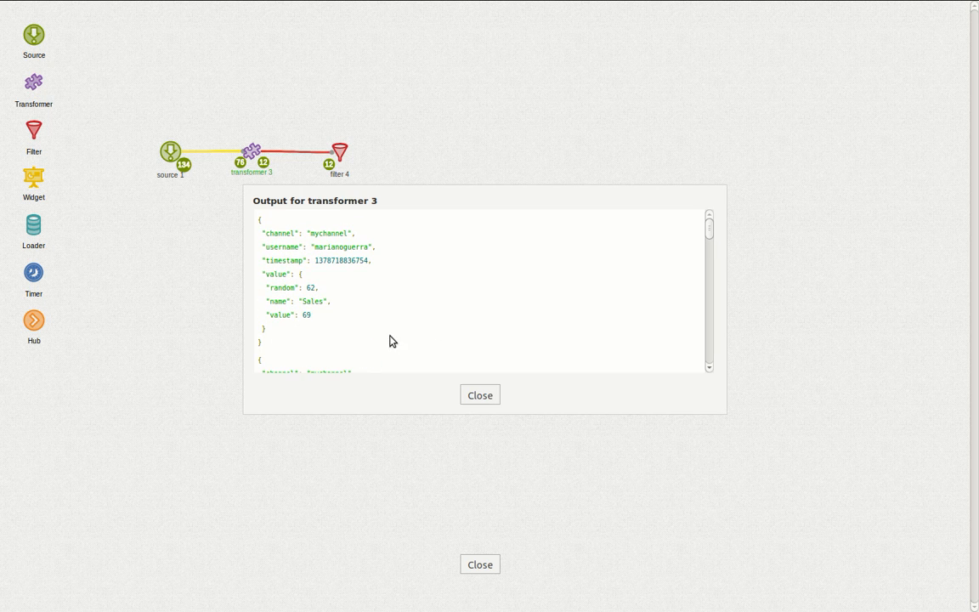
pyautogui.click(488, 392)
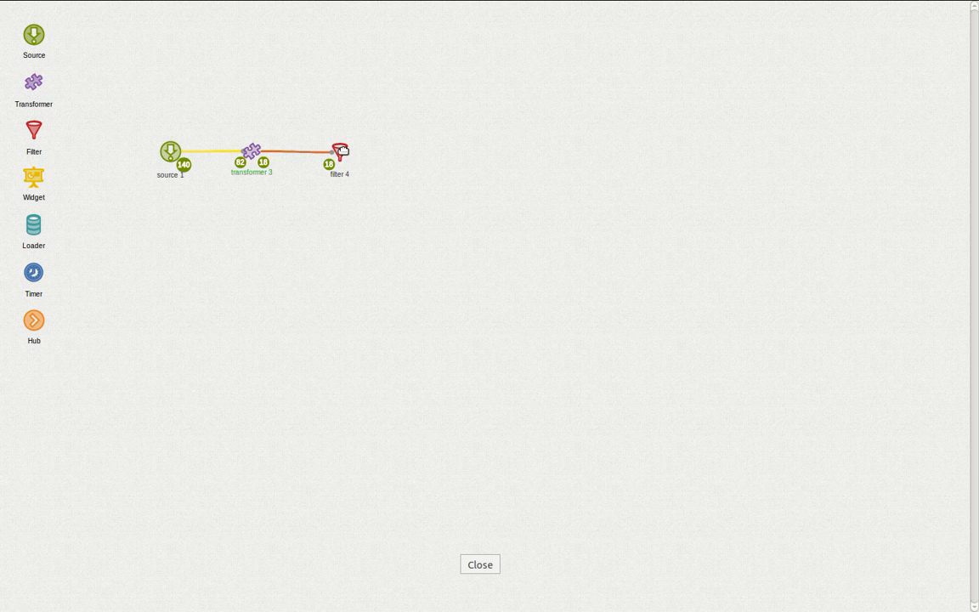
# Step: Load the Filter Templates block into filter 4's code and delete its if/else, leaving keep true
pyautogui.moveTo(341, 152)
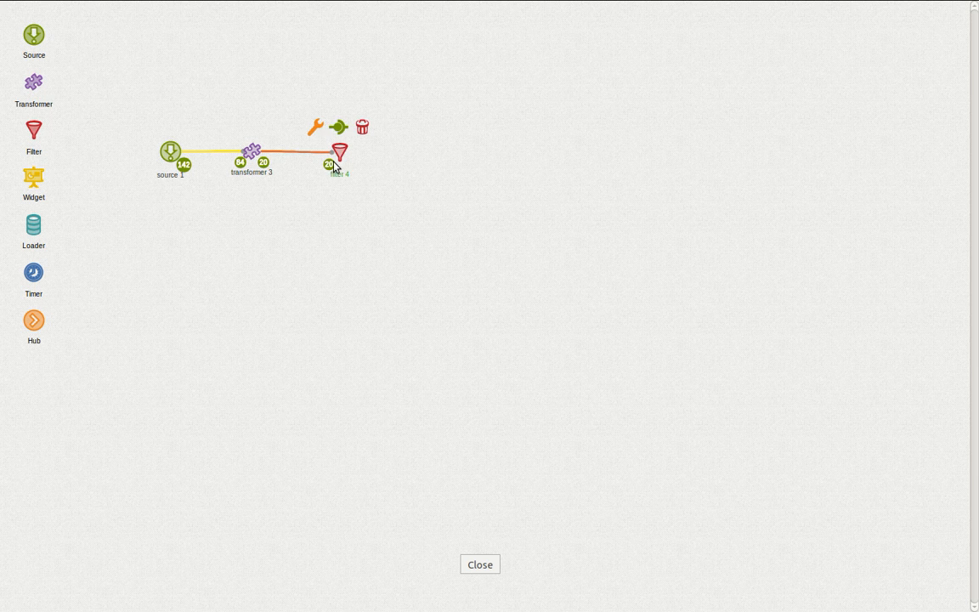
pyautogui.click(316, 126)
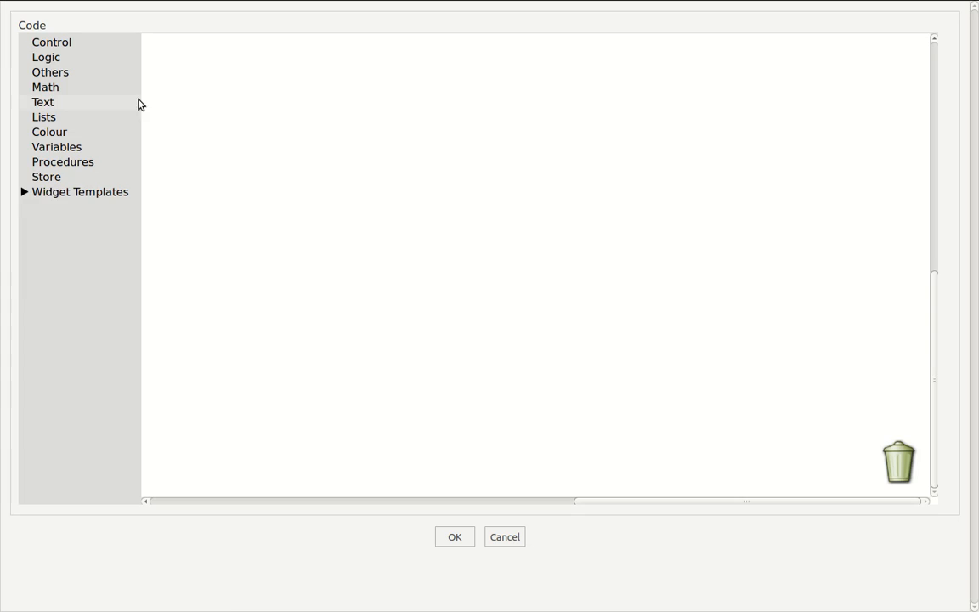
pyautogui.click(24, 193)
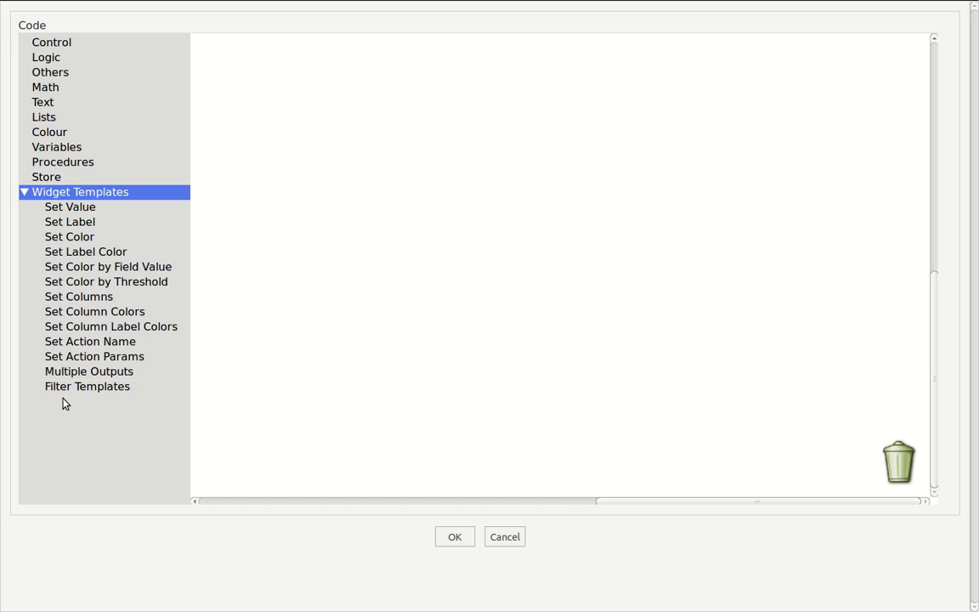
pyautogui.click(69, 387)
pyautogui.moveTo(212, 92); pyautogui.dragTo(250, 201)
pyautogui.click(210, 102)
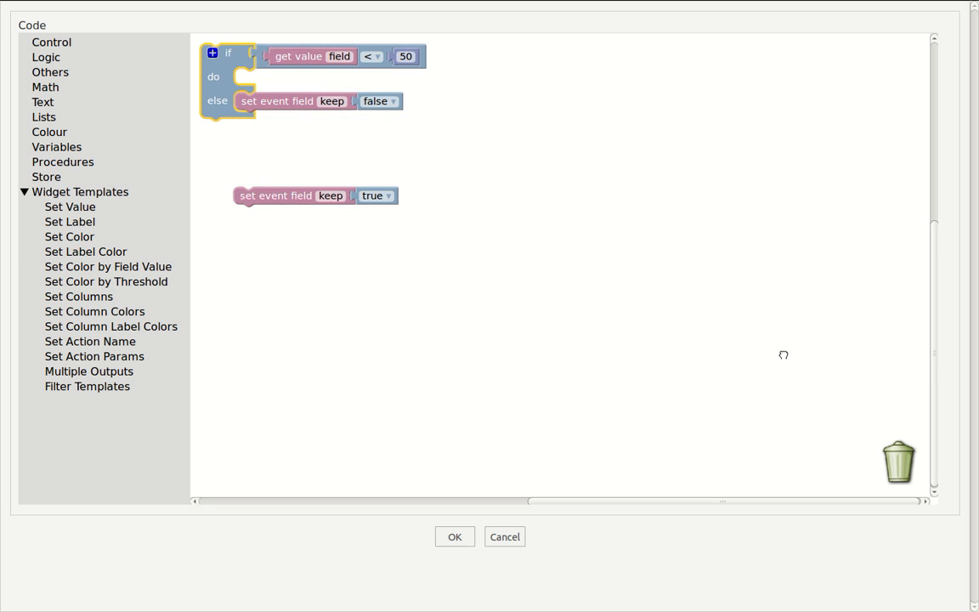
pyautogui.moveTo(915, 470); pyautogui.dragTo(908, 466)
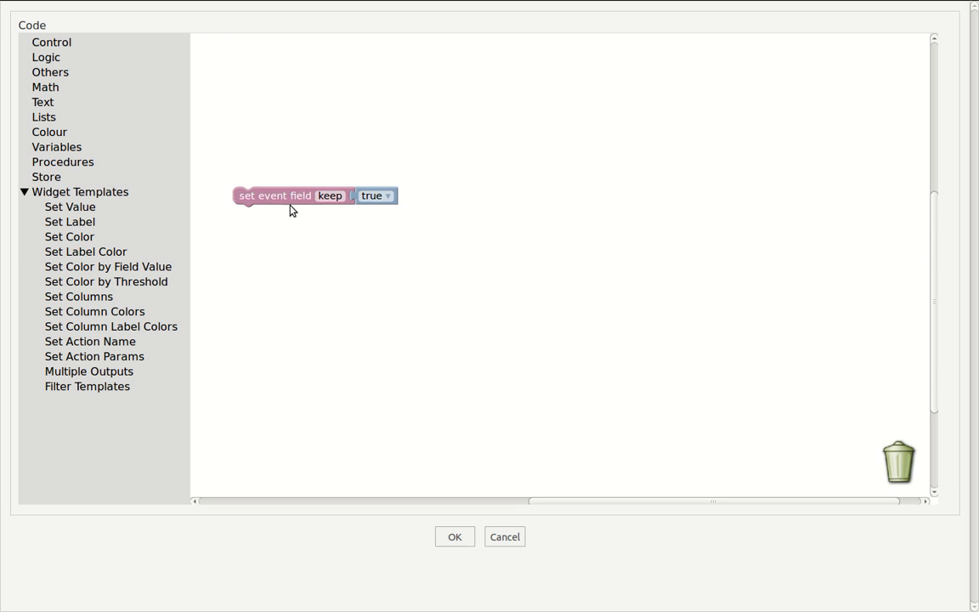
pyautogui.click(455, 537)
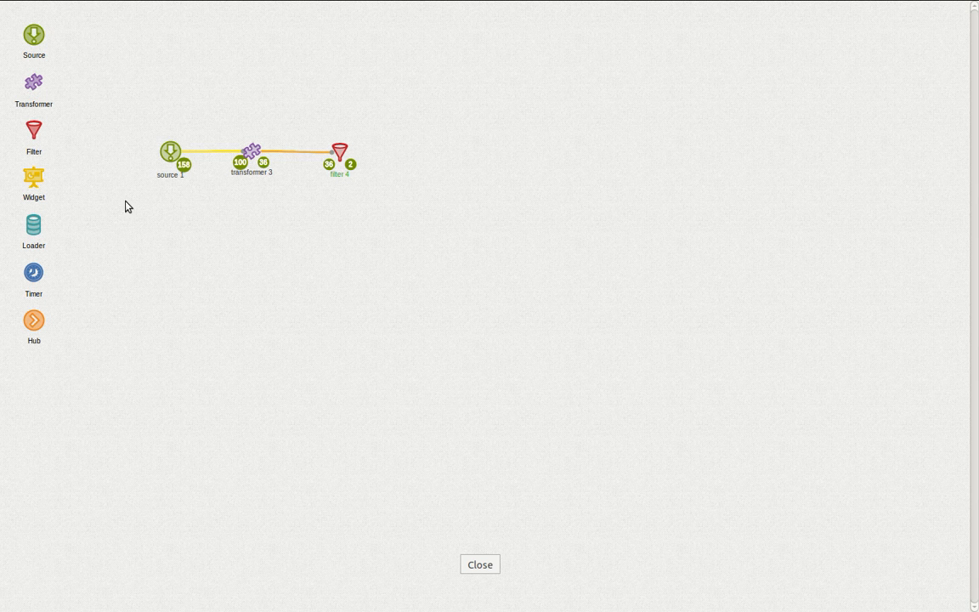
# Step: Place widget sink 5 right of filter 4 and state loader 6 below source 1
pyautogui.moveTo(48, 198); pyautogui.dragTo(423, 152)
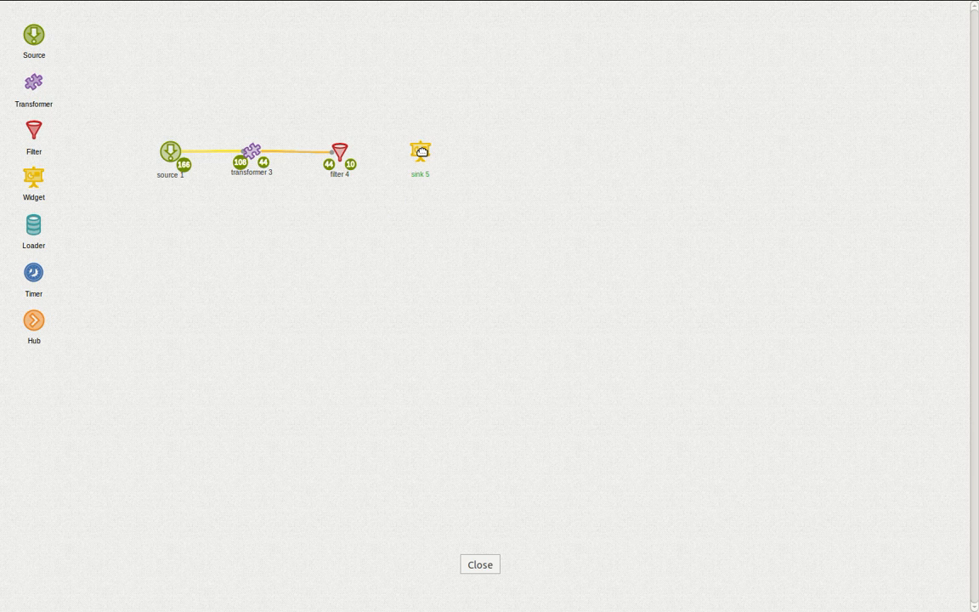
pyautogui.moveTo(422, 152)
pyautogui.moveTo(425, 148); pyautogui.dragTo(433, 153)
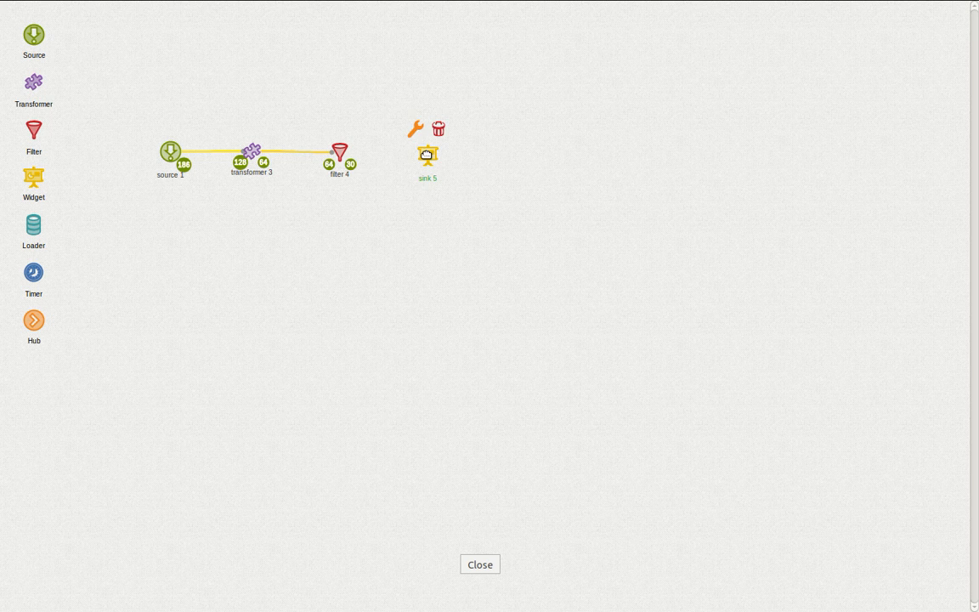
pyautogui.moveTo(41, 227); pyautogui.dragTo(170, 241)
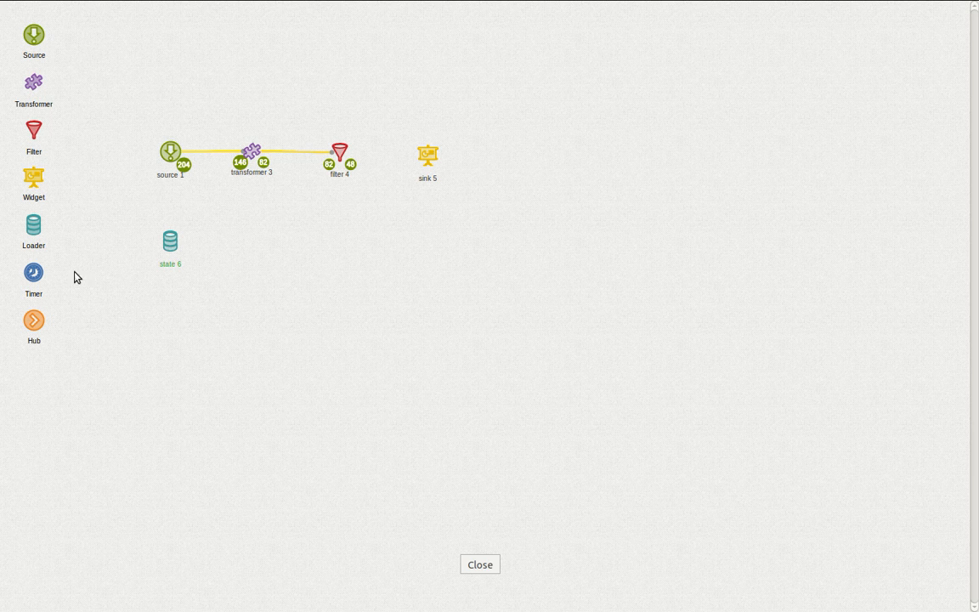
# Step: Add ticker 7 below state 6 firing every 2 seconds on channel tick, then check its output
pyautogui.moveTo(63, 279); pyautogui.dragTo(175, 302)
pyautogui.click(168, 306)
pyautogui.click(145, 278)
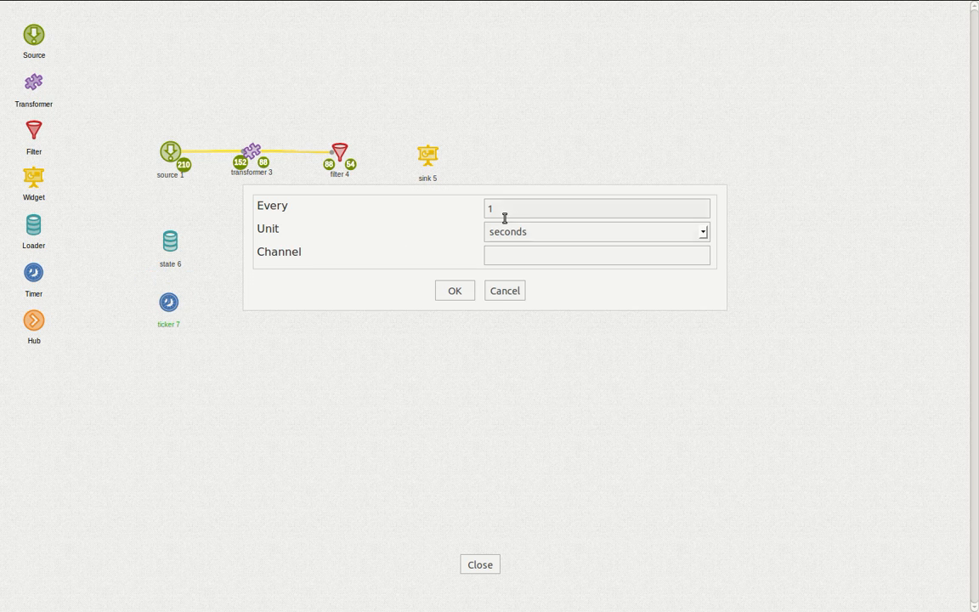
pyautogui.click(534, 236)
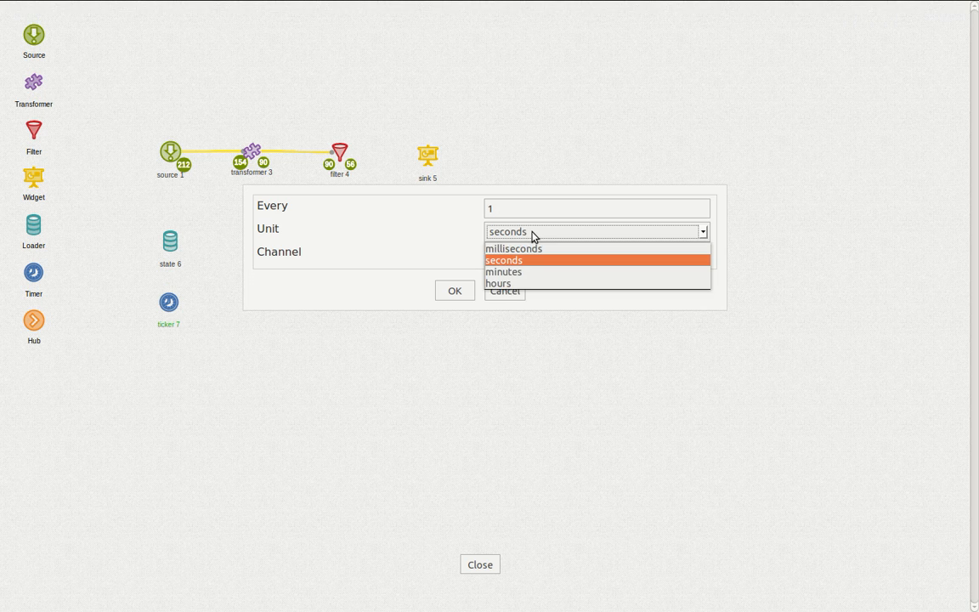
pyautogui.click(533, 233)
pyautogui.moveTo(517, 208); pyautogui.dragTo(421, 210)
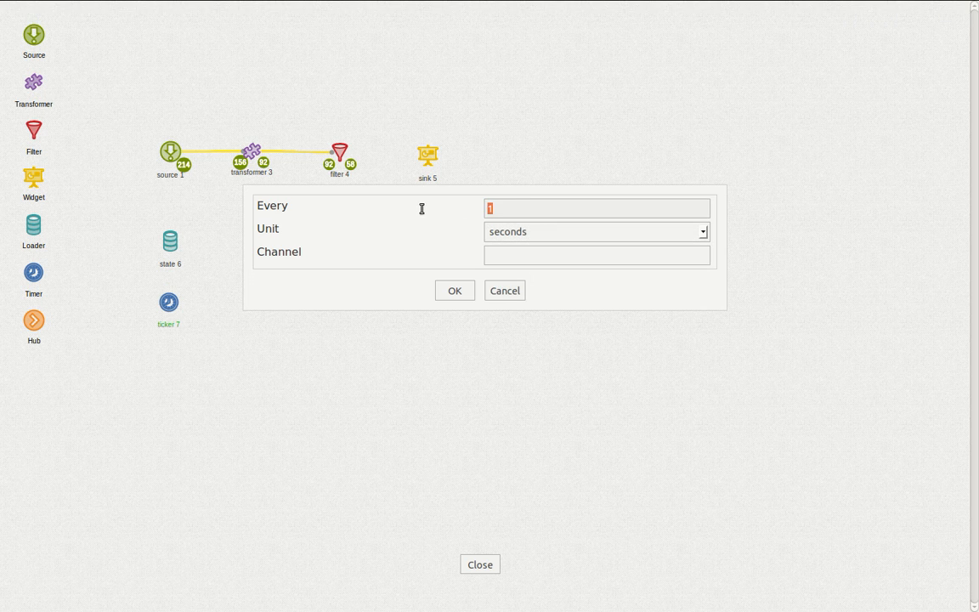
pyautogui.write('2')
pyautogui.click(539, 264)
pyautogui.write('tick')
pyautogui.click(456, 293)
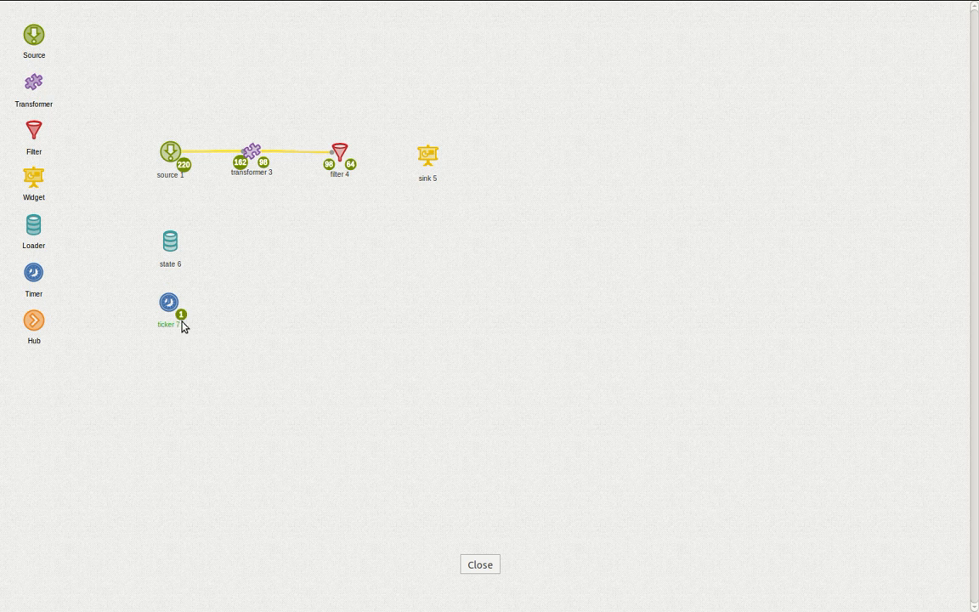
pyautogui.click(181, 315)
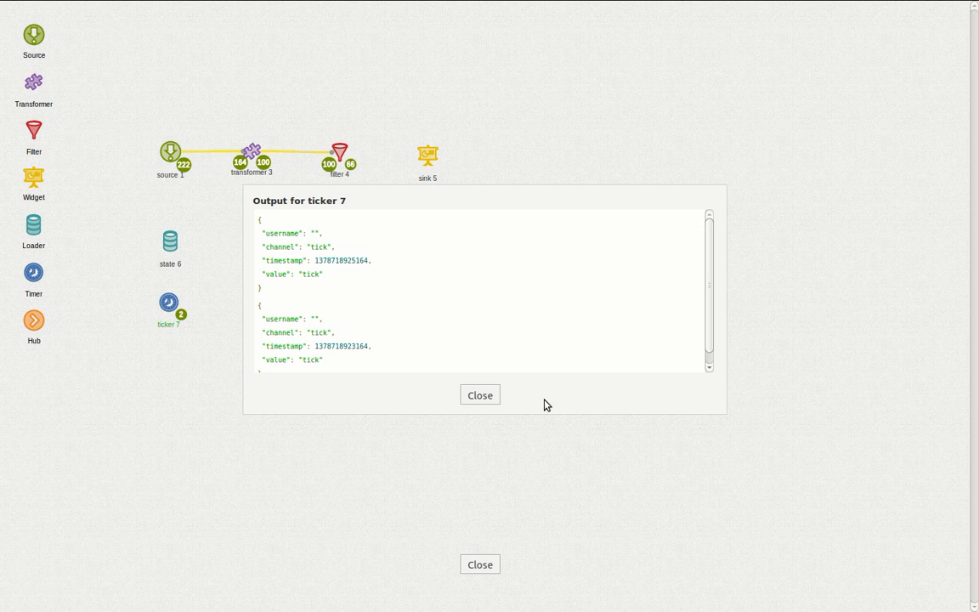
pyautogui.click(480, 396)
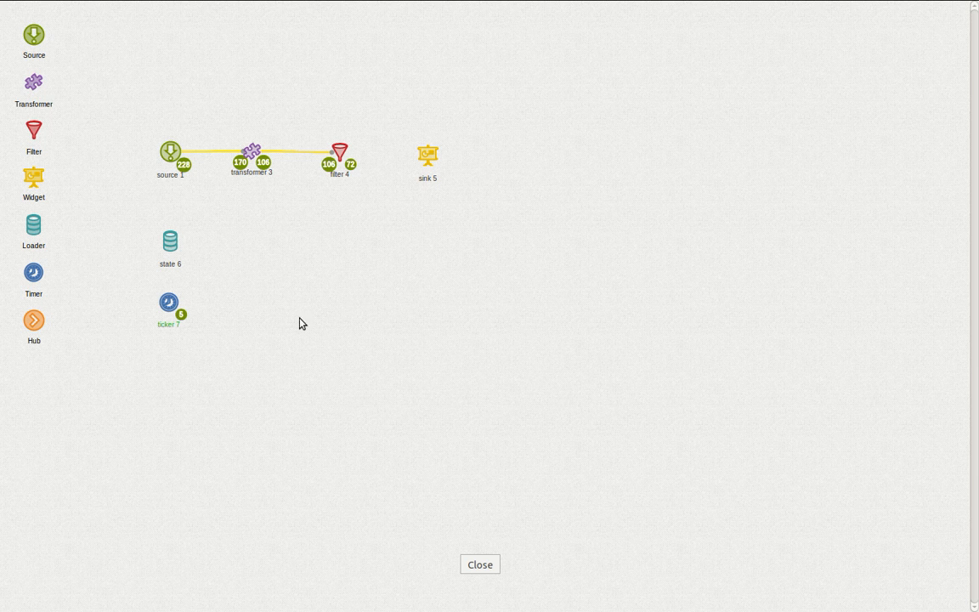
# Step: Drop hub 8 beside state 6 and link state 6 into it
pyautogui.moveTo(35, 320); pyautogui.dragTo(220, 202)
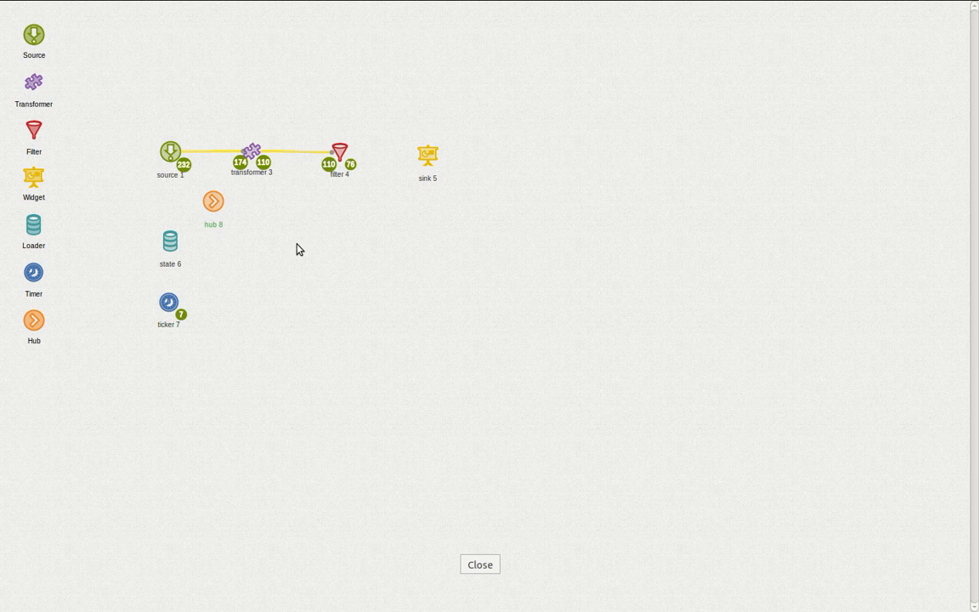
pyautogui.click(163, 230)
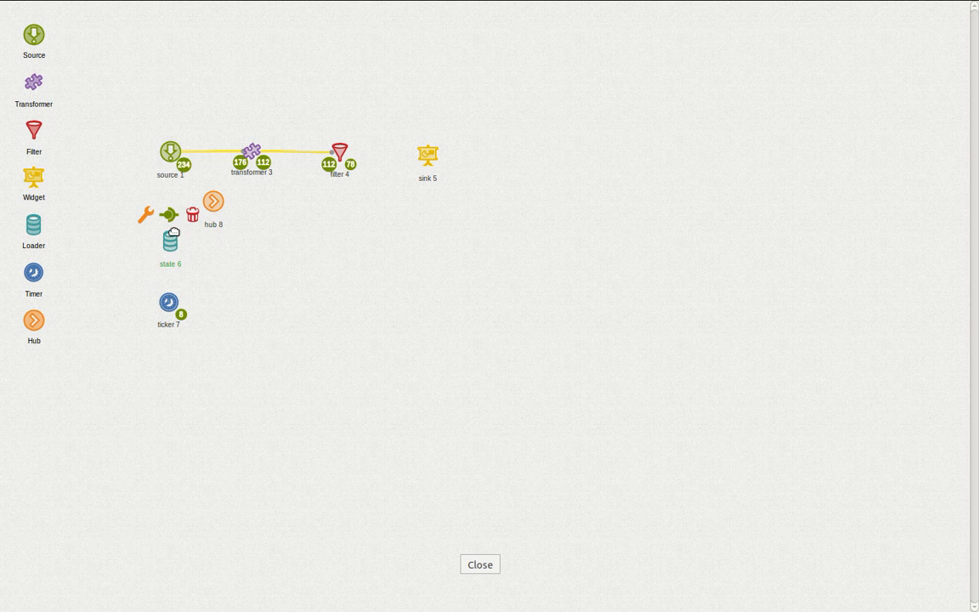
pyautogui.moveTo(168, 218); pyautogui.dragTo(214, 202)
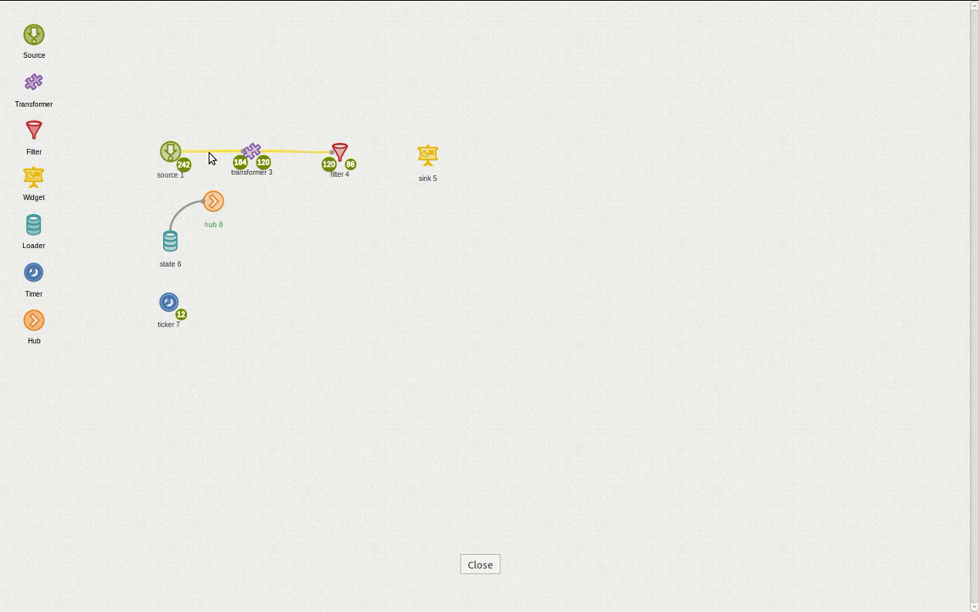
pyautogui.moveTo(206, 147)
# Step: Remove source 1's link to transformer 3 and connect source 1 into hub 8
pyautogui.click(207, 147)
pyautogui.moveTo(170, 140)
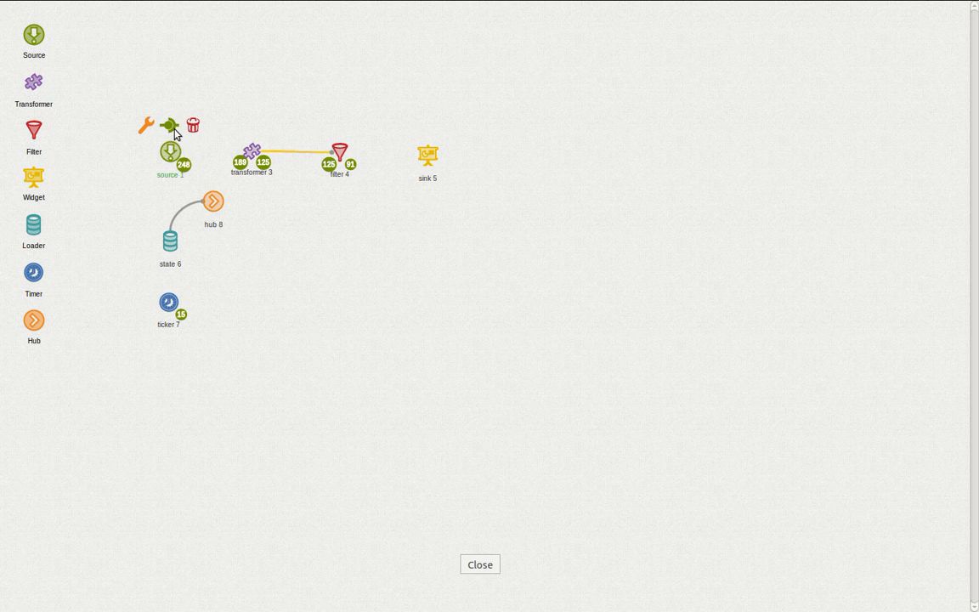
pyautogui.moveTo(170, 126); pyautogui.dragTo(254, 151)
# Step: Realign transformer 3, filter 4 and sink 5 beside hub 8, then switch to the file manager workspace
pyautogui.moveTo(218, 198)
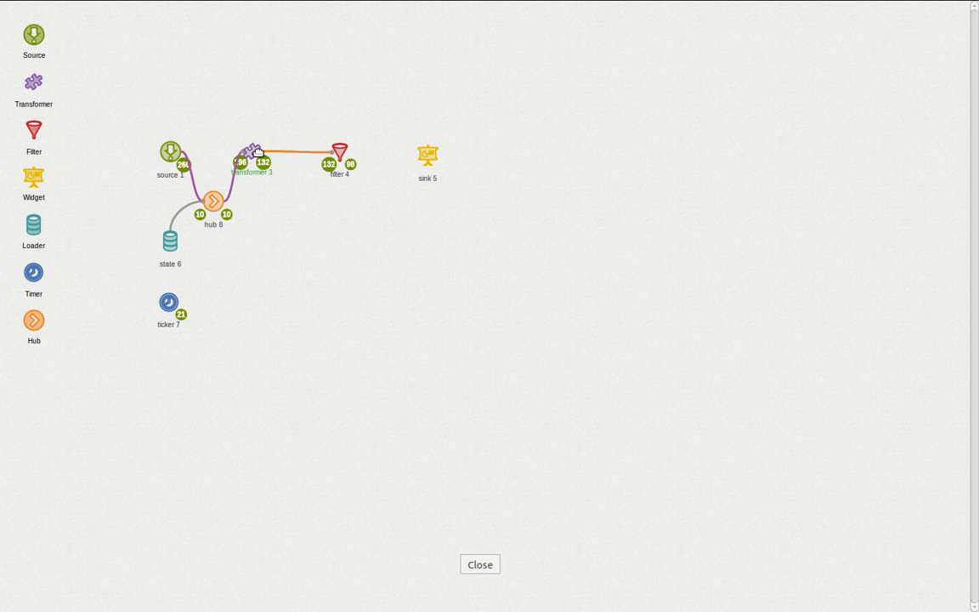
pyautogui.moveTo(255, 166); pyautogui.dragTo(276, 203)
pyautogui.moveTo(338, 154); pyautogui.dragTo(354, 204)
pyautogui.moveTo(428, 158); pyautogui.dragTo(430, 213)
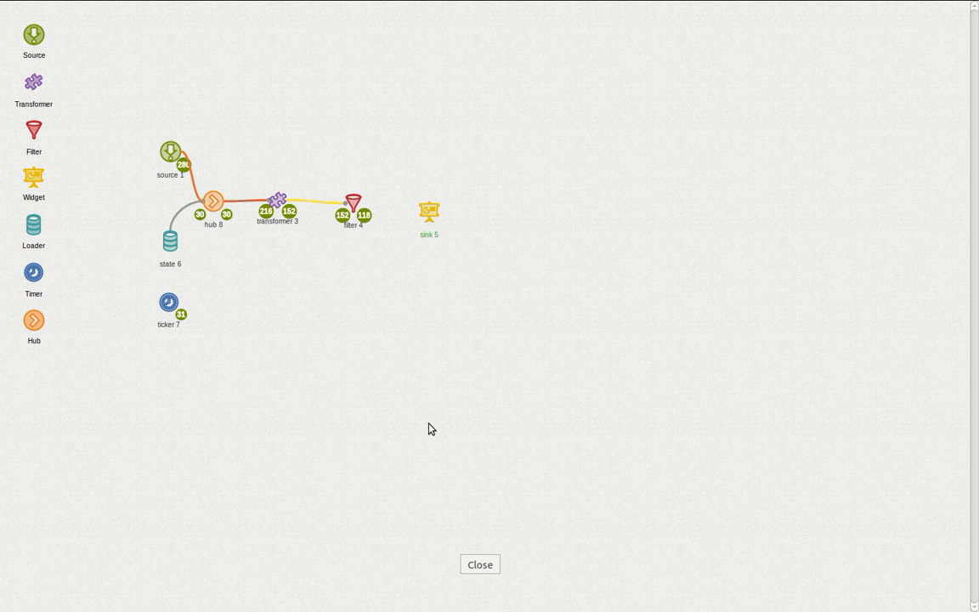
pyautogui.hotkey('ctrl', 'alt', 'Left')
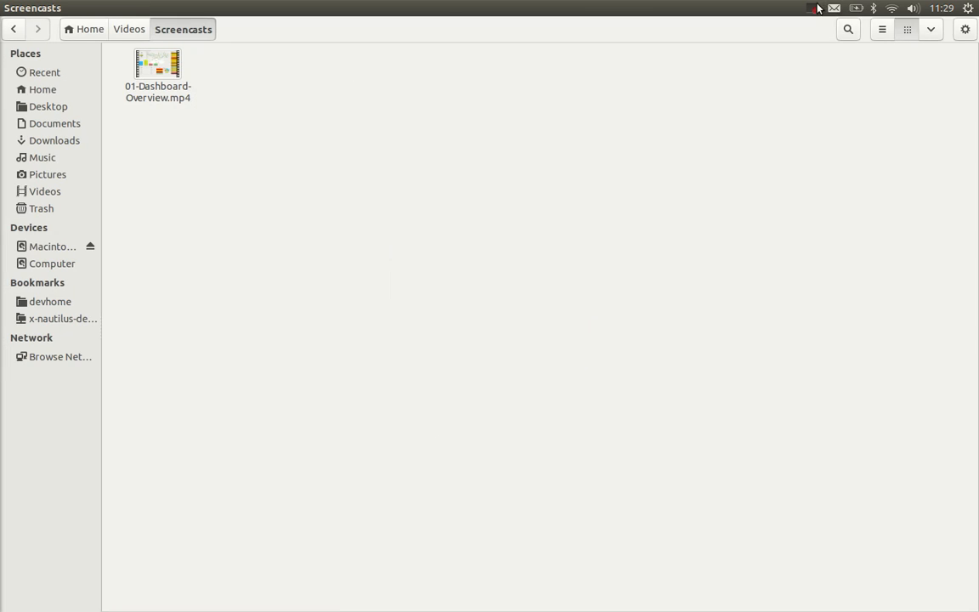